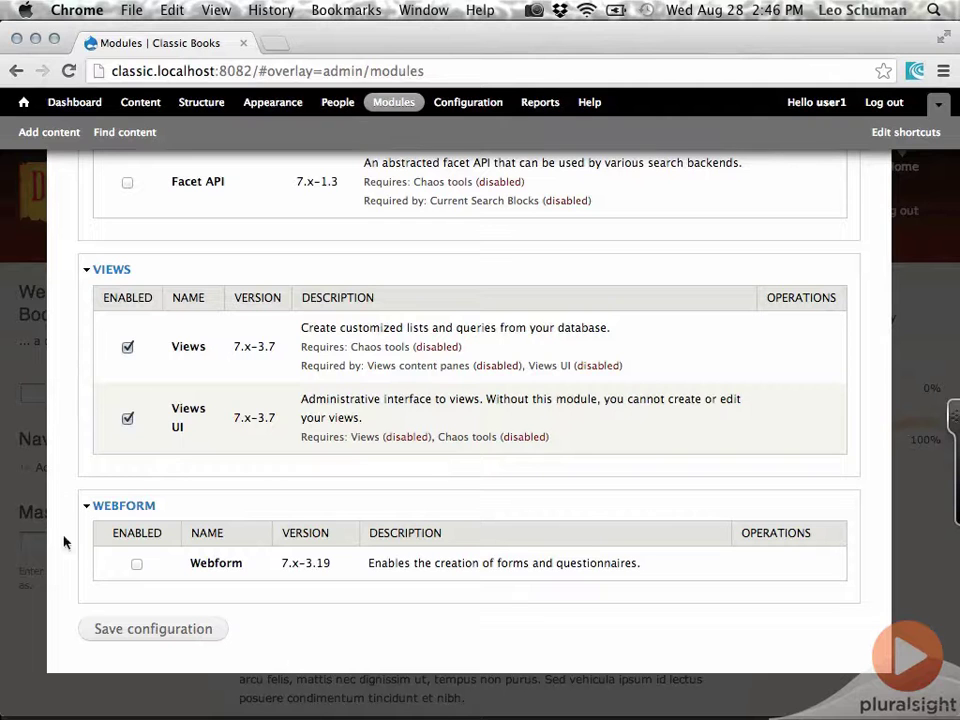
- Save the module configuration with Views and Views UI enabled, and agree to enable the required Chaos tools module
left_click(150, 643)
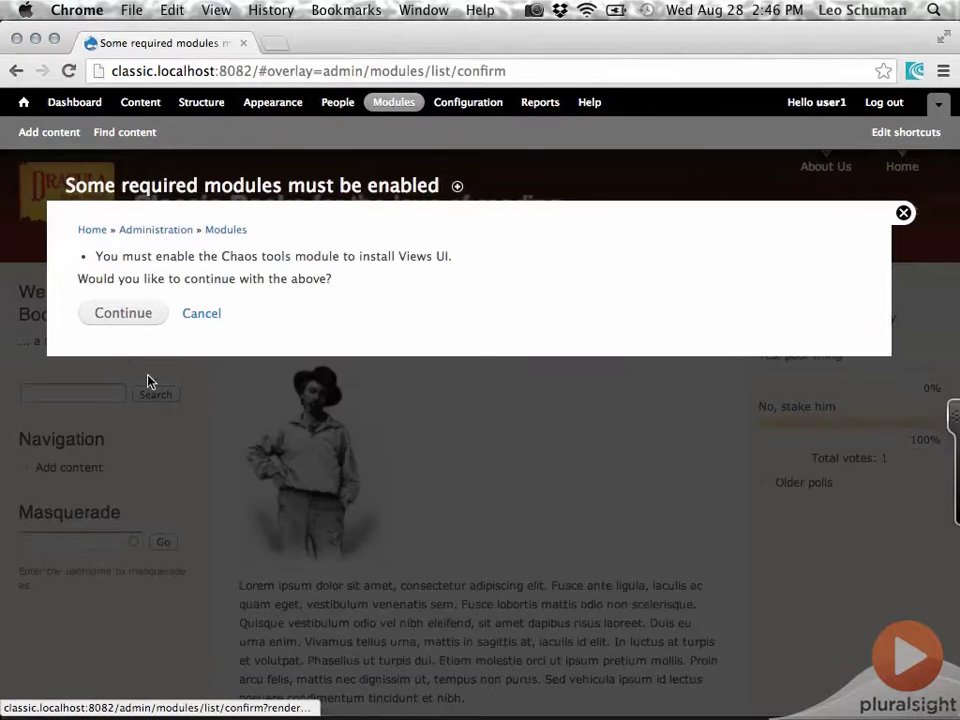
left_click(125, 316)
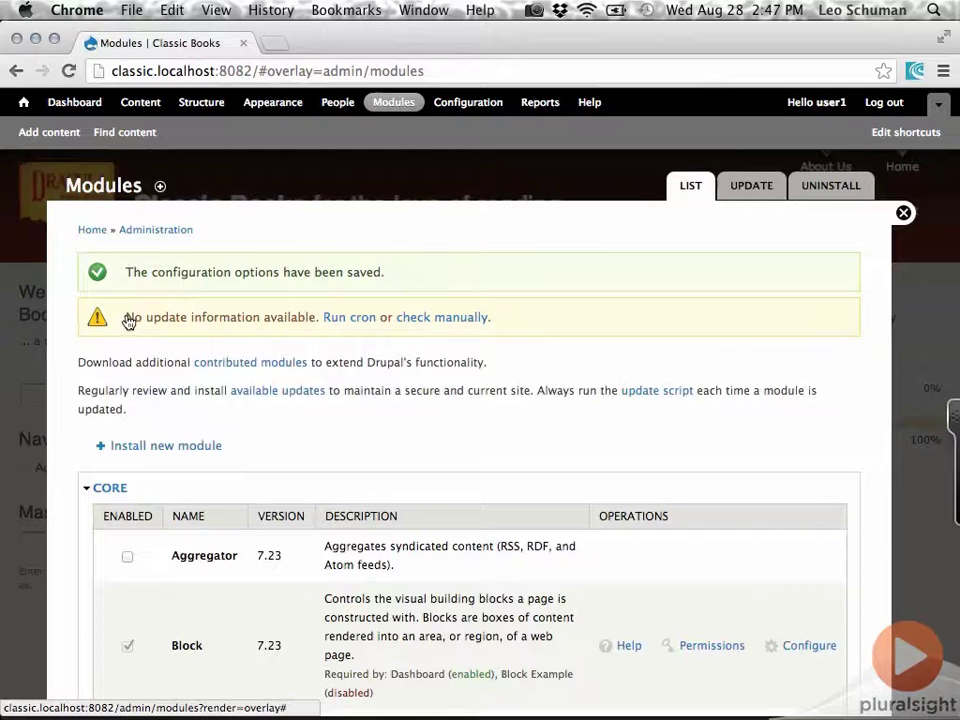
- Open the Views administration list under Structure and examine the default views it offers
left_click(216, 104)
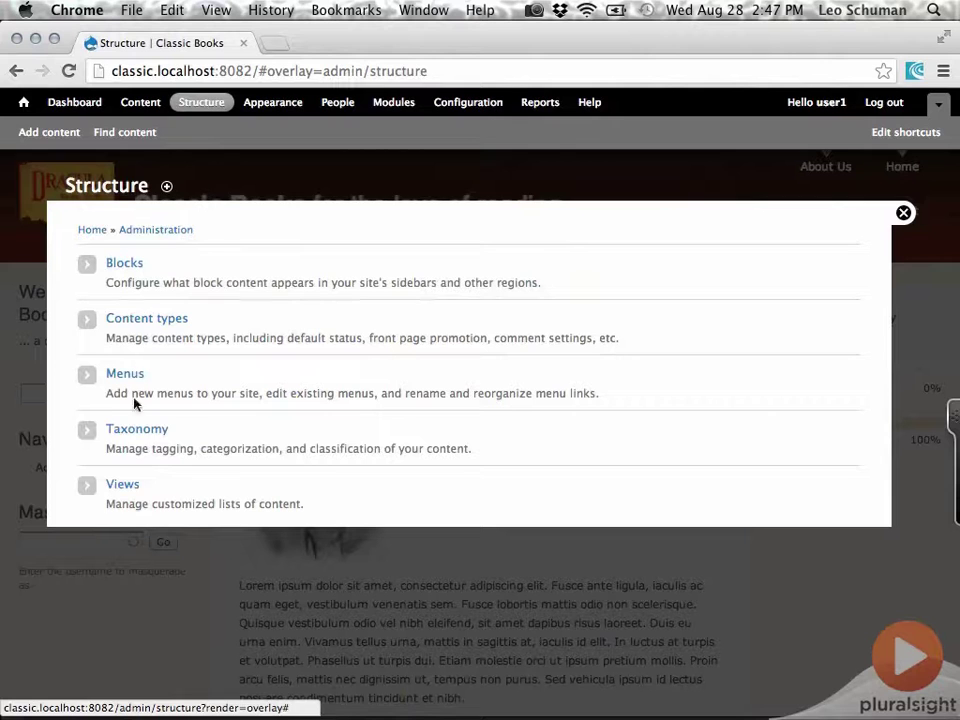
left_click(122, 485)
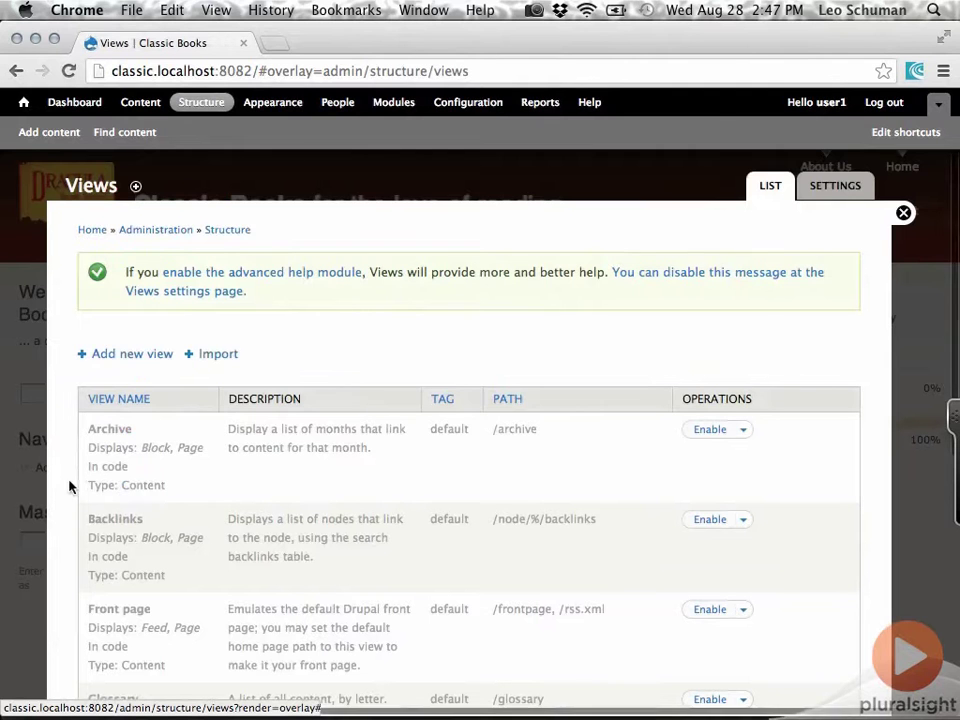
scroll(64, 487, "down", 3)
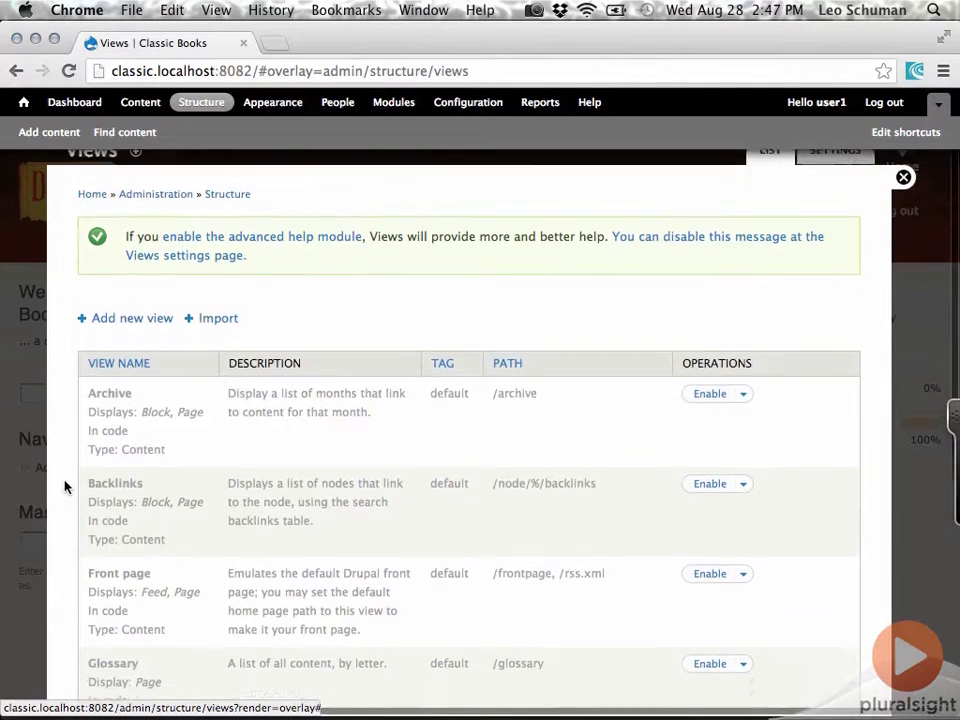
scroll(64, 487, "down", 1)
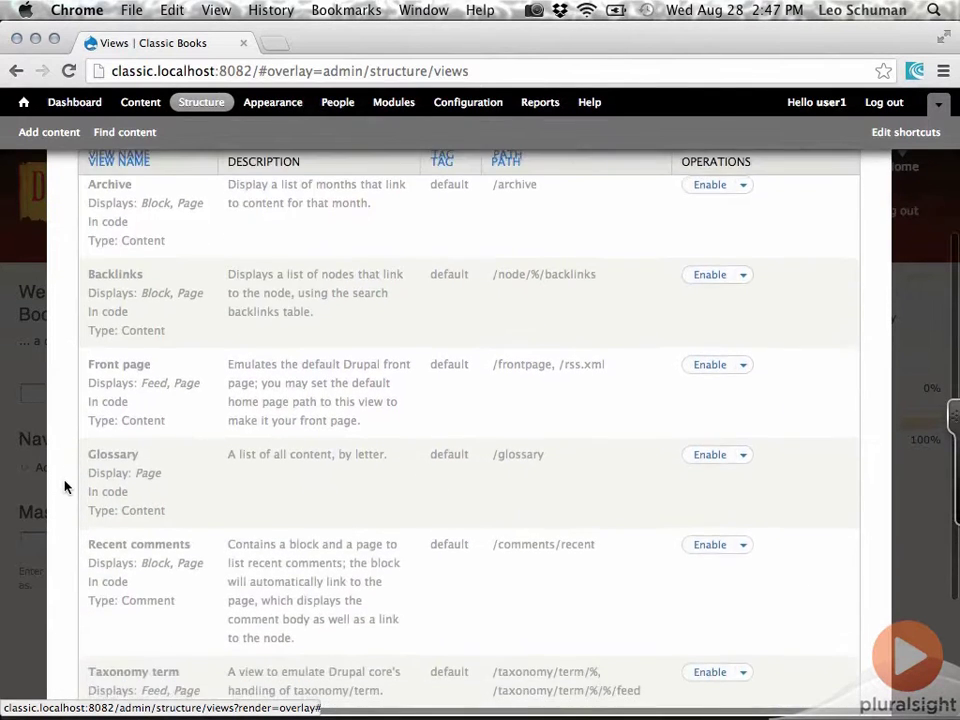
scroll(64, 487, "down", 4)
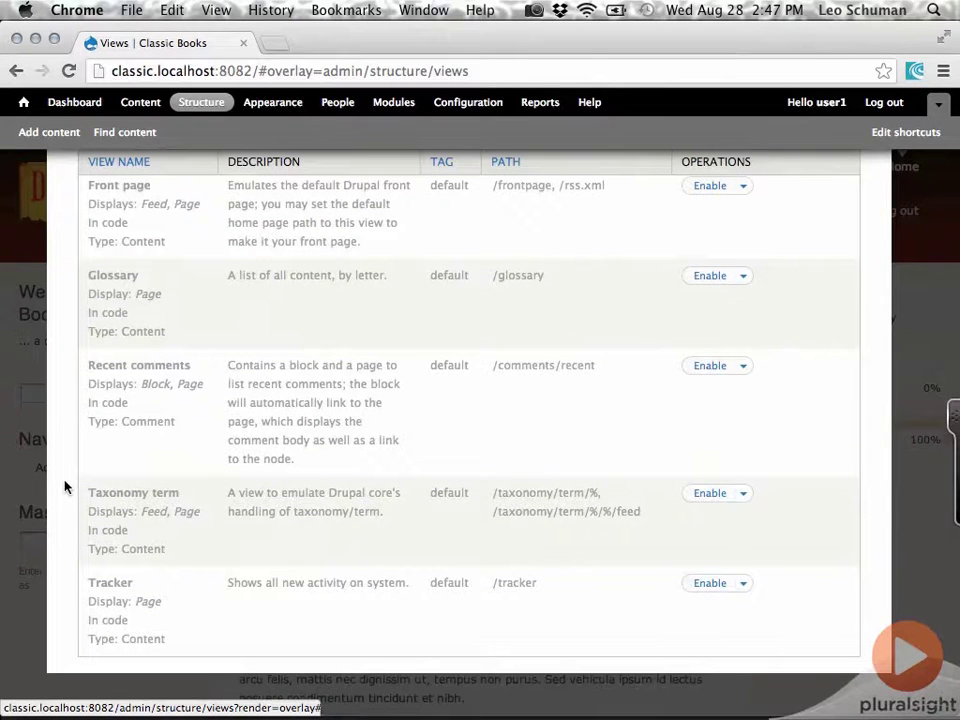
scroll(64, 487, "up", 8)
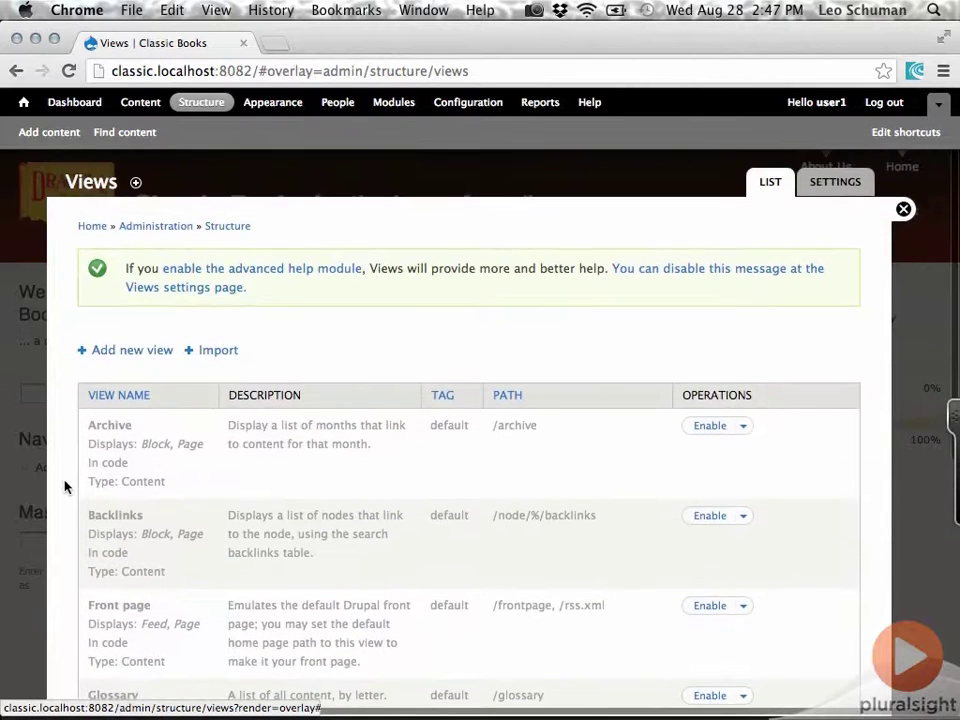
- Start adding a new view and name it Book List
left_click(130, 355)
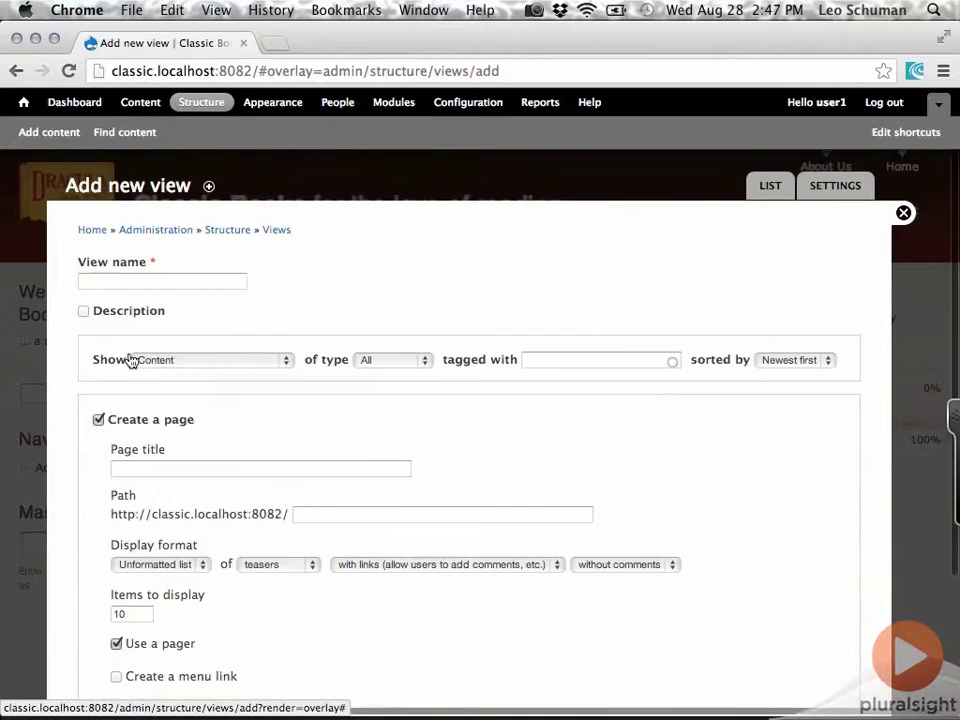
scroll(71, 396, "down", 5)
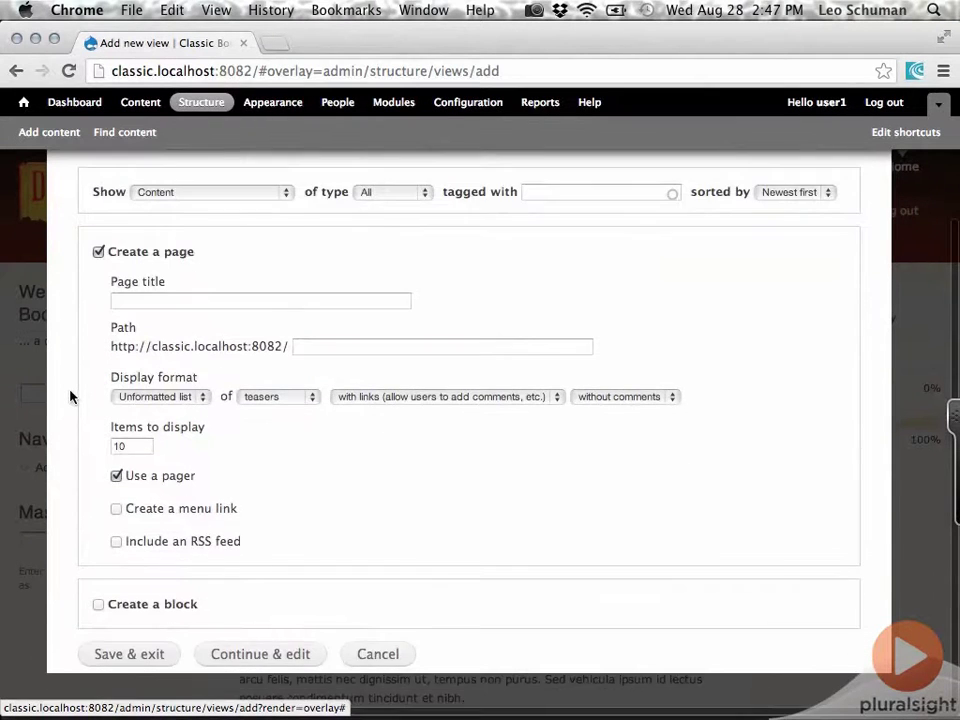
scroll(71, 396, "up", 5)
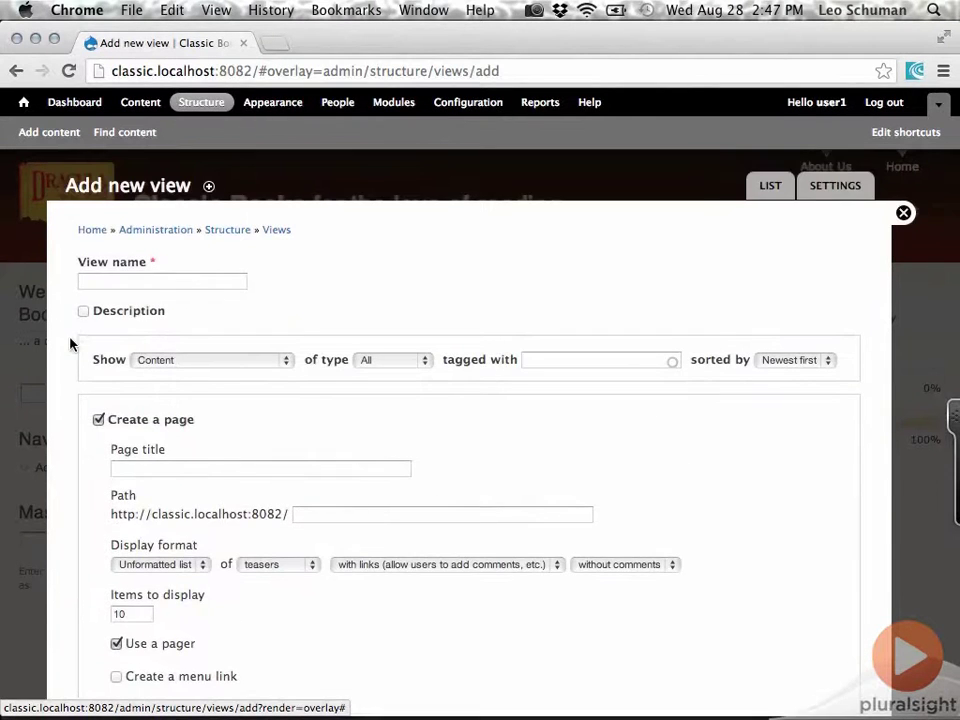
left_click(143, 278)
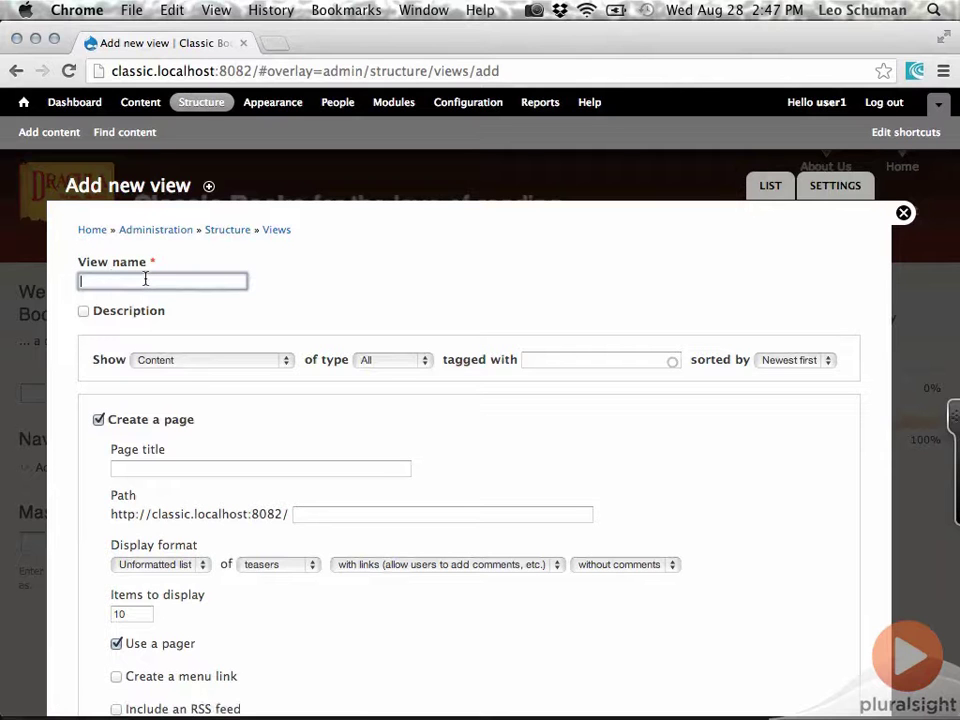
type("B")
key("Down")
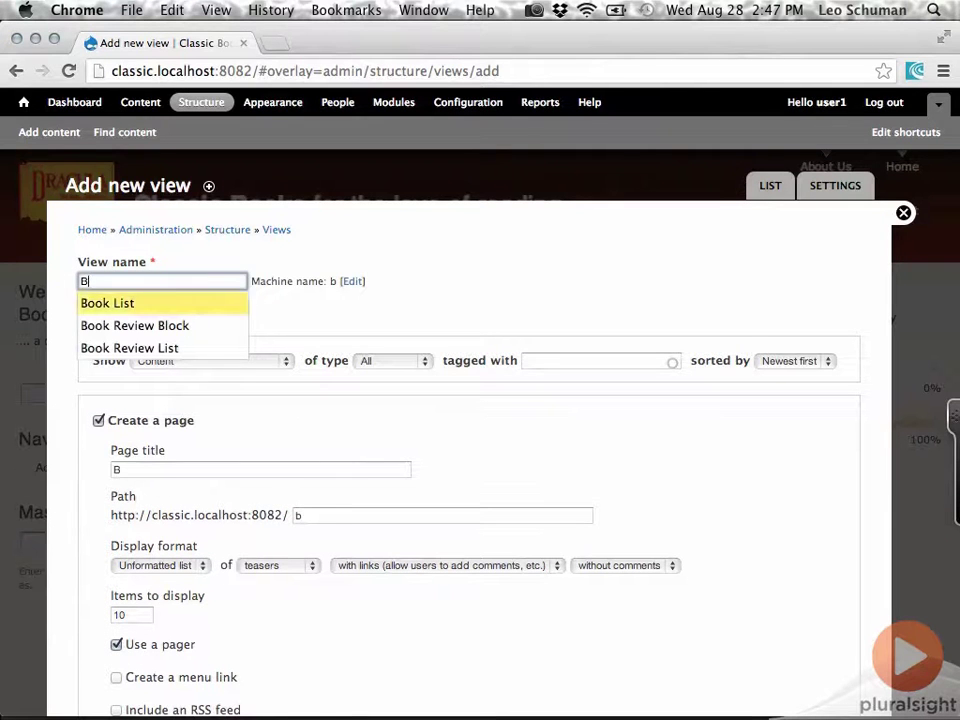
key("Return")
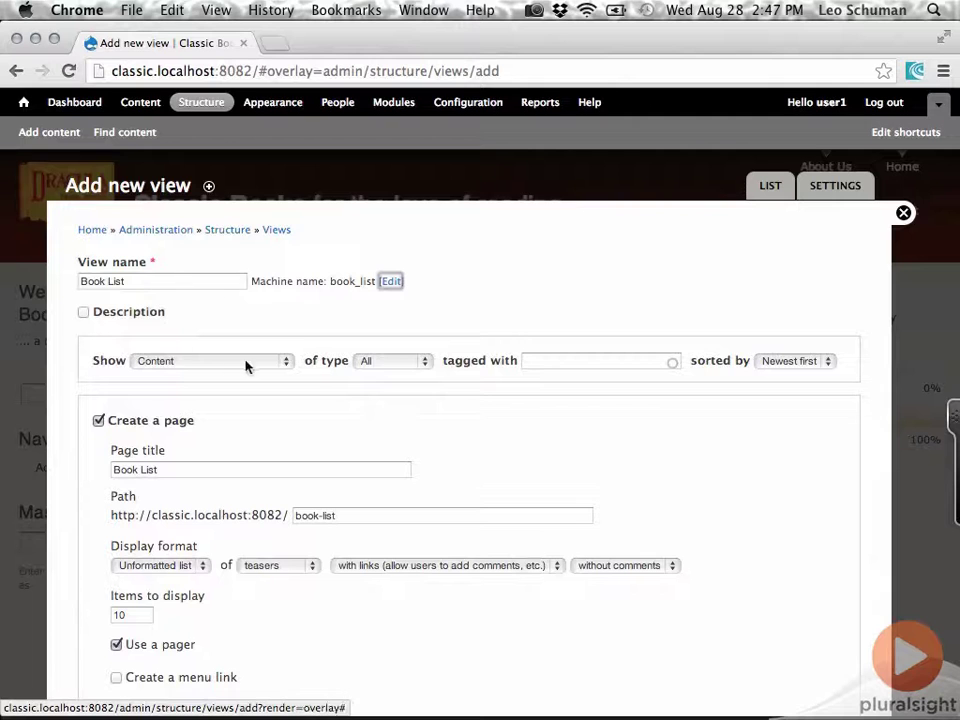
- Set the view to show Content of type Book, sorted by Newest first
left_click(286, 361)
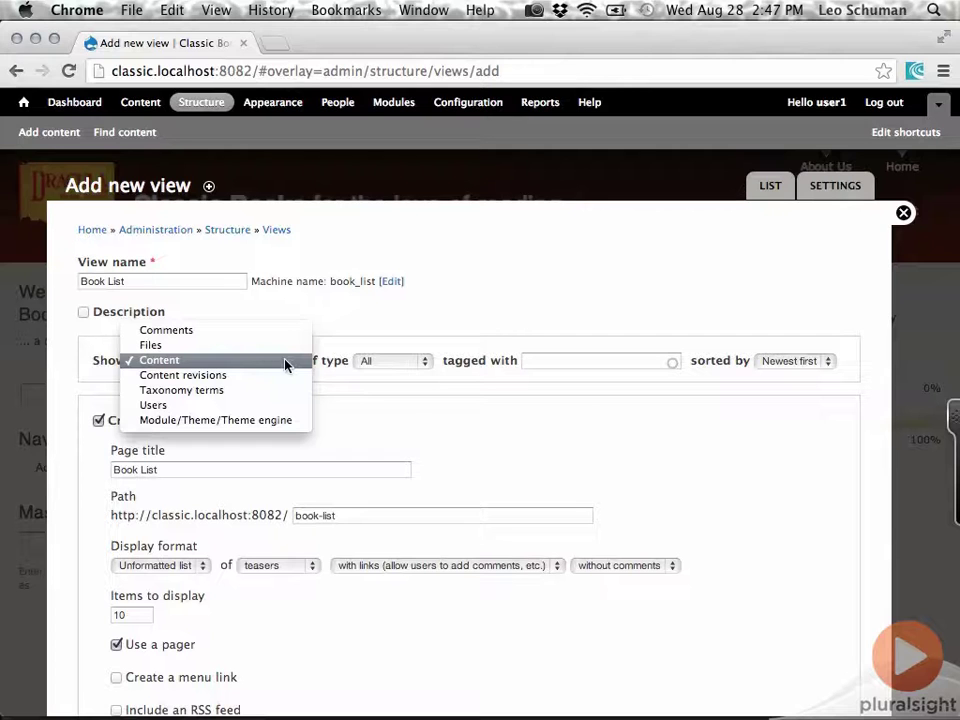
left_click(285, 364)
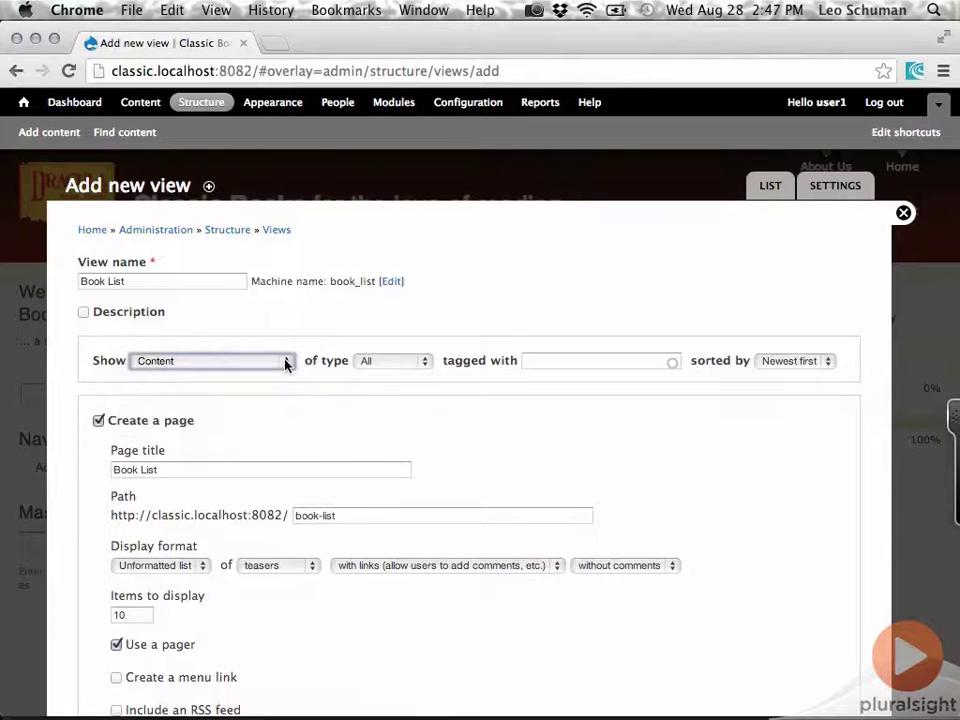
left_click(425, 362)
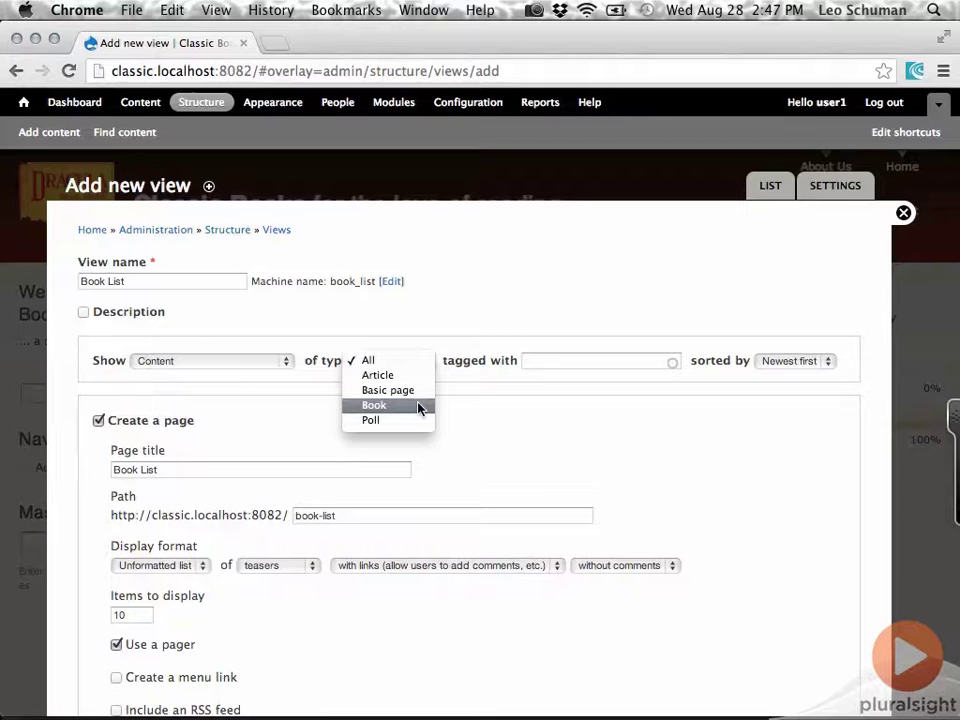
left_click(418, 406)
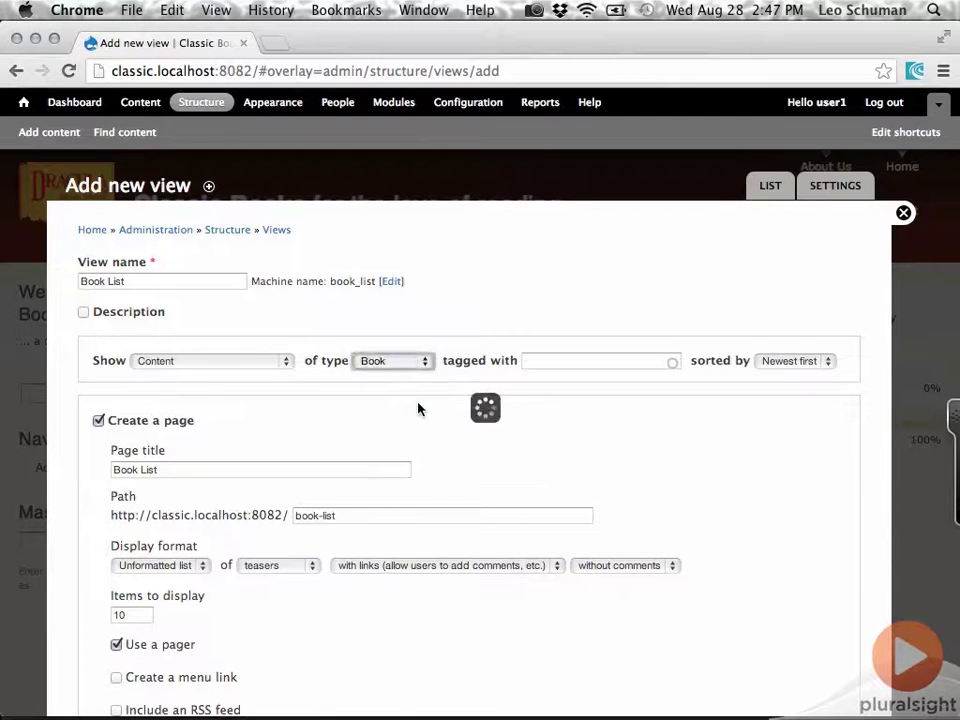
left_click(578, 362)
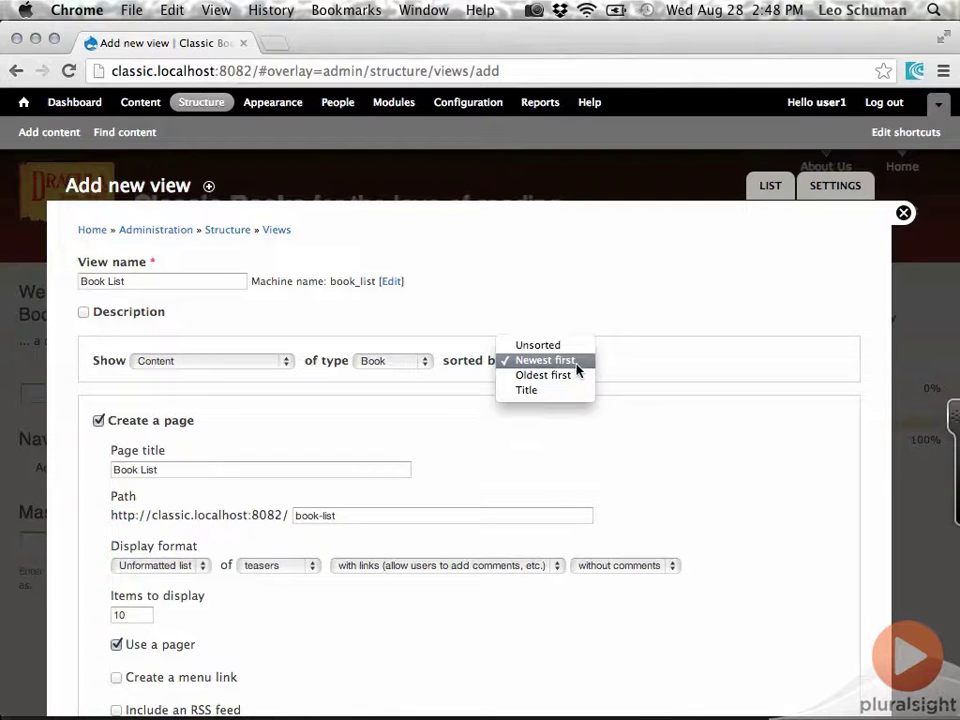
left_click(576, 363)
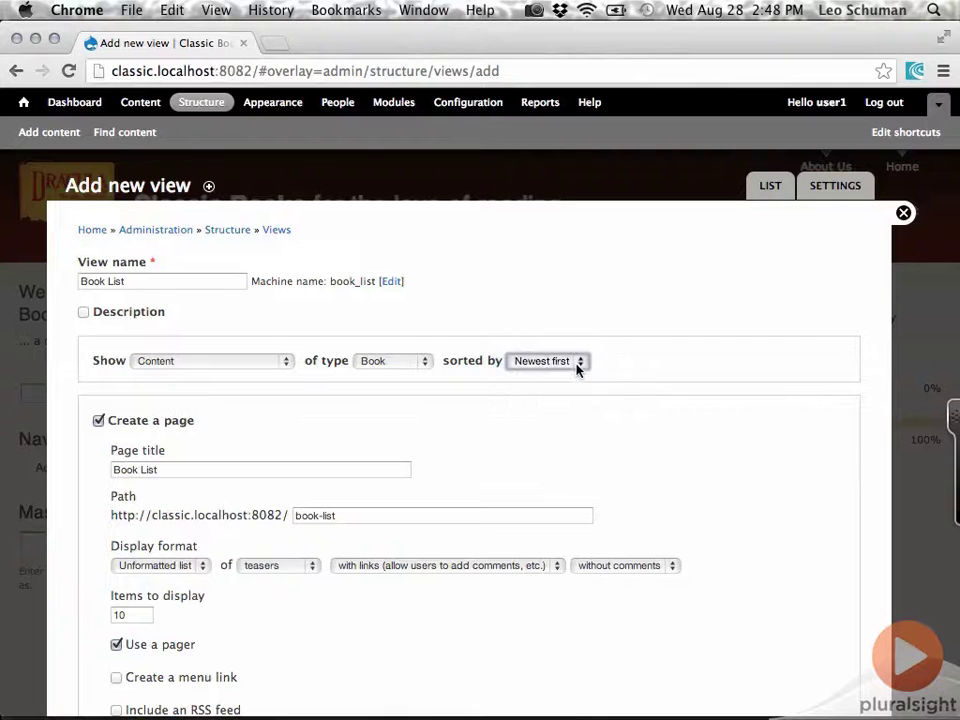
- Keep page creation enabled with the path book-list and choose Unformatted list as the page's display format
left_click(99, 420)
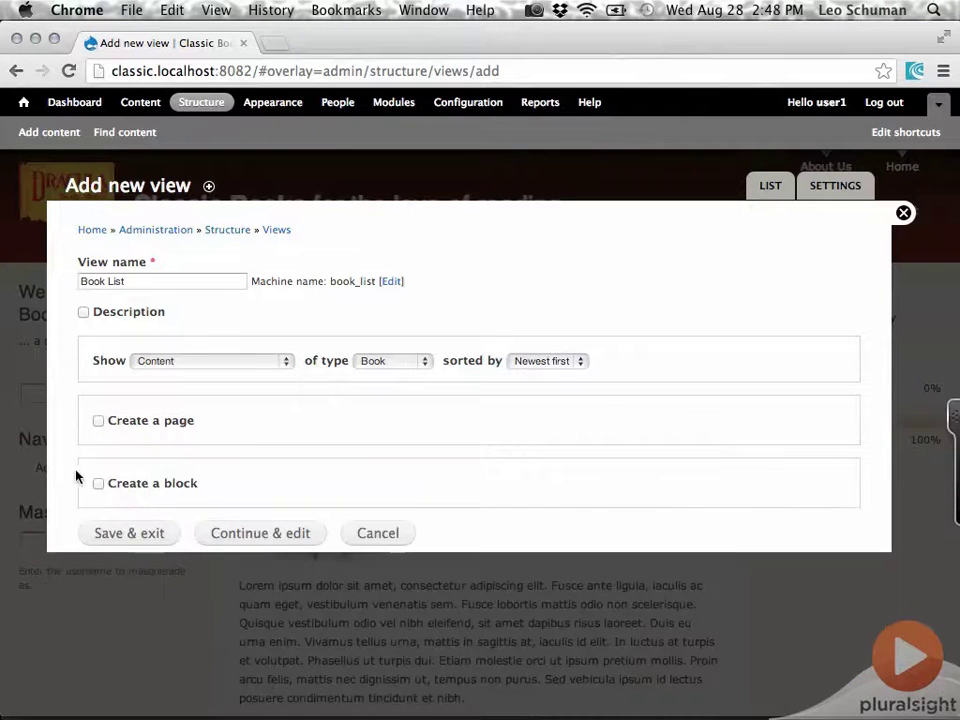
left_click(99, 421)
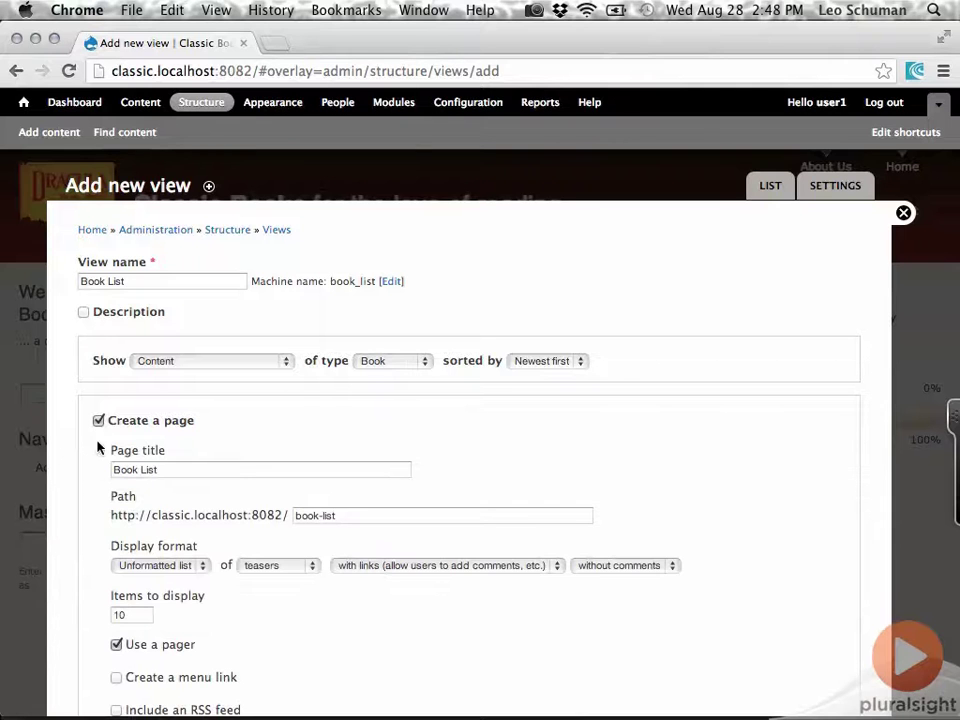
scroll(99, 476, "down", 3)
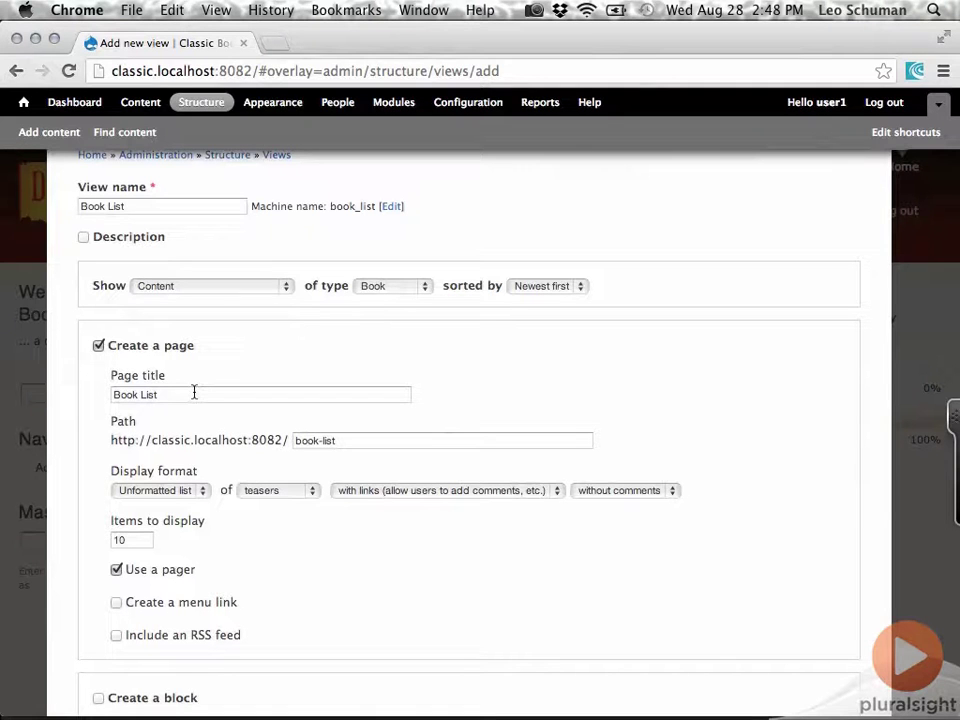
left_click(366, 443)
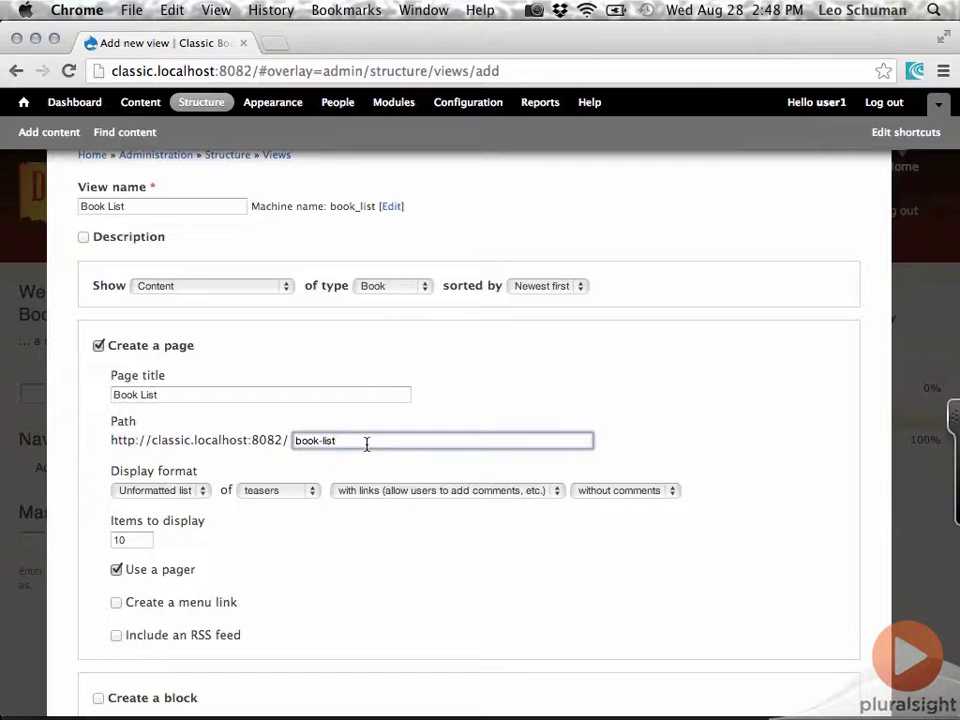
left_click(121, 490)
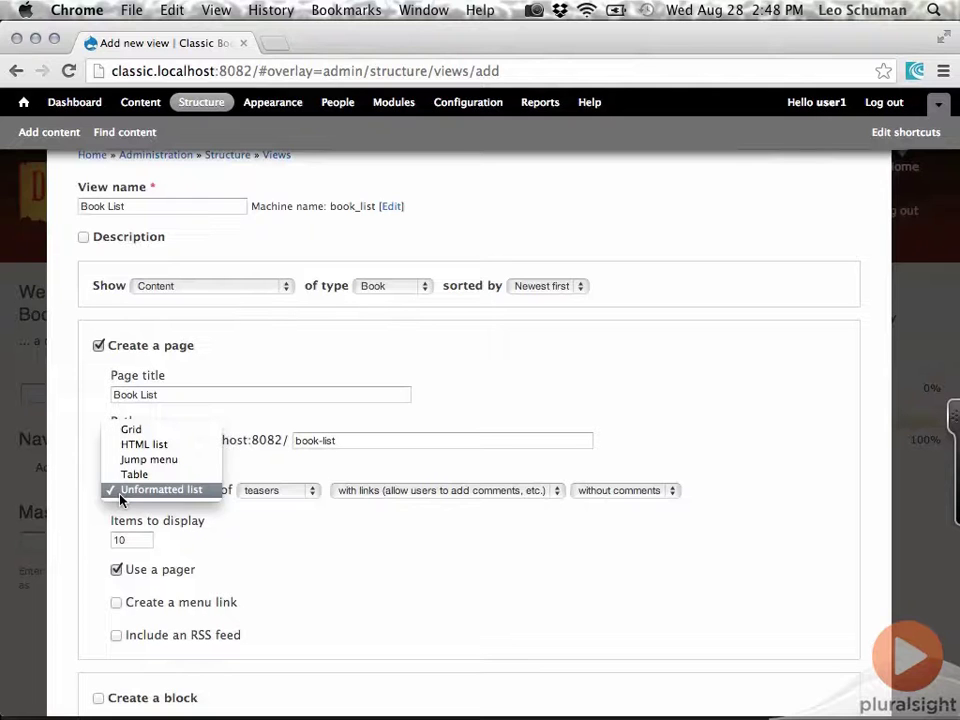
left_click(121, 492)
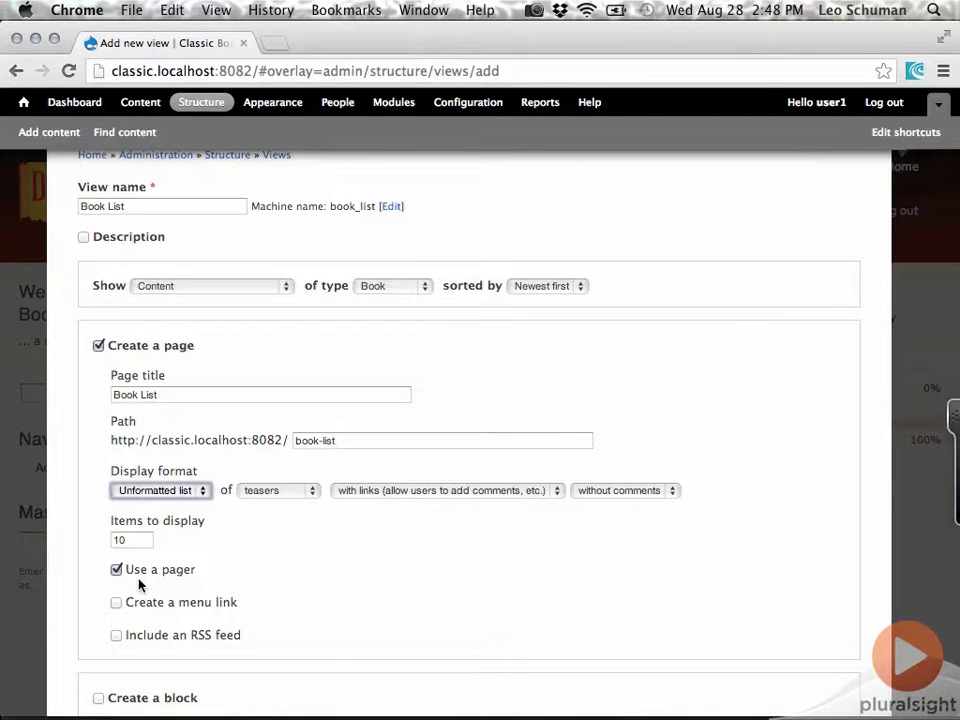
- Add a link to the Book List page in the Main menu, then save the view and exit
left_click(116, 605)
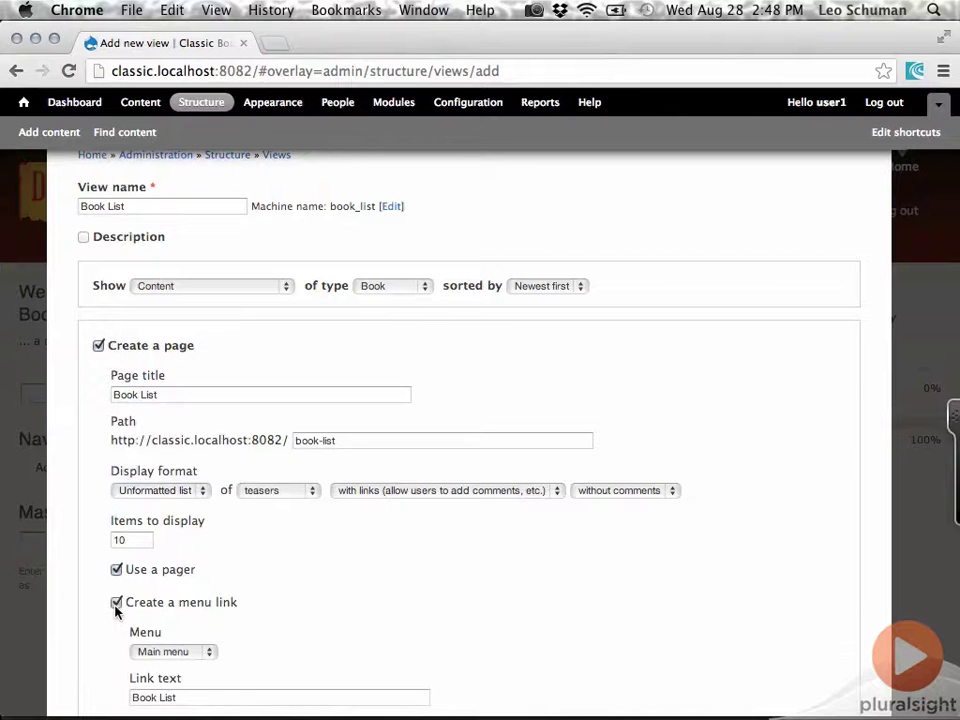
scroll(356, 580, "down", 4)
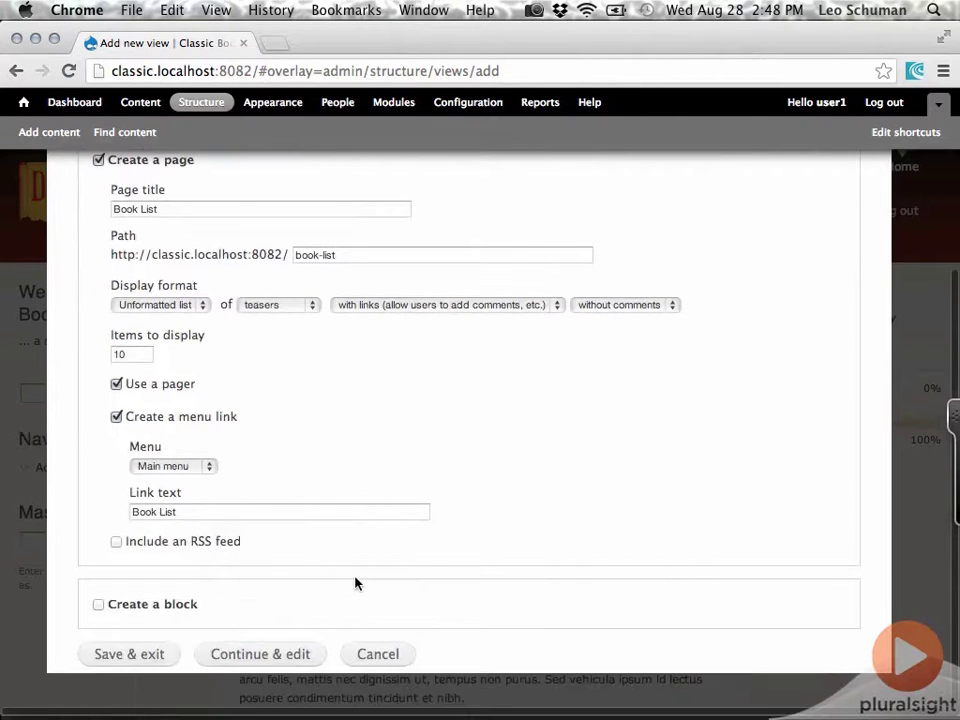
left_click(205, 465)
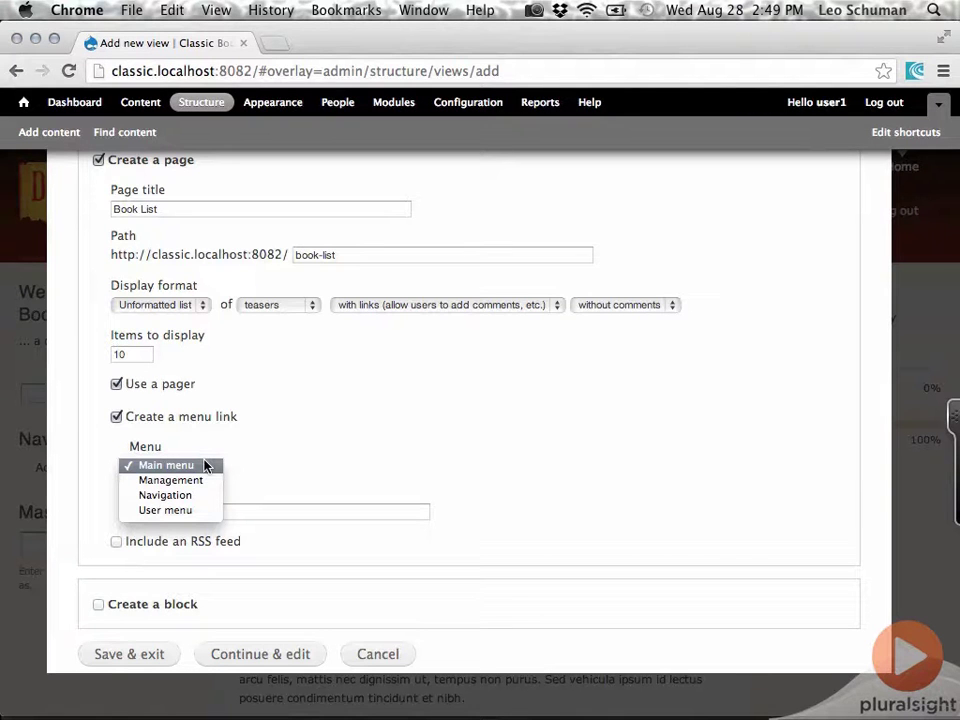
left_click(205, 465)
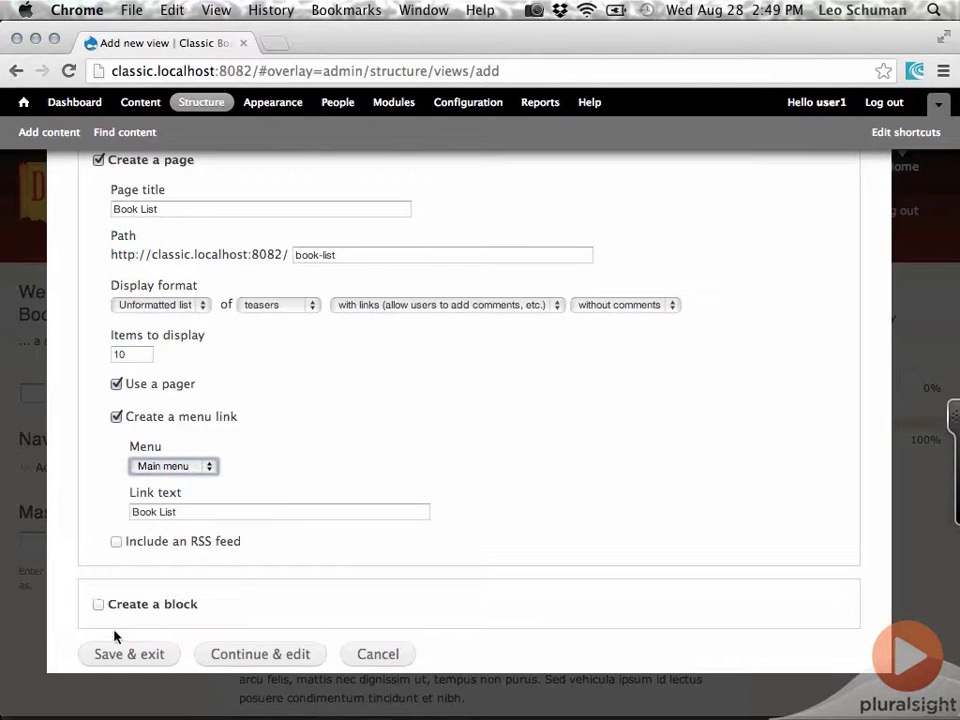
left_click(129, 657)
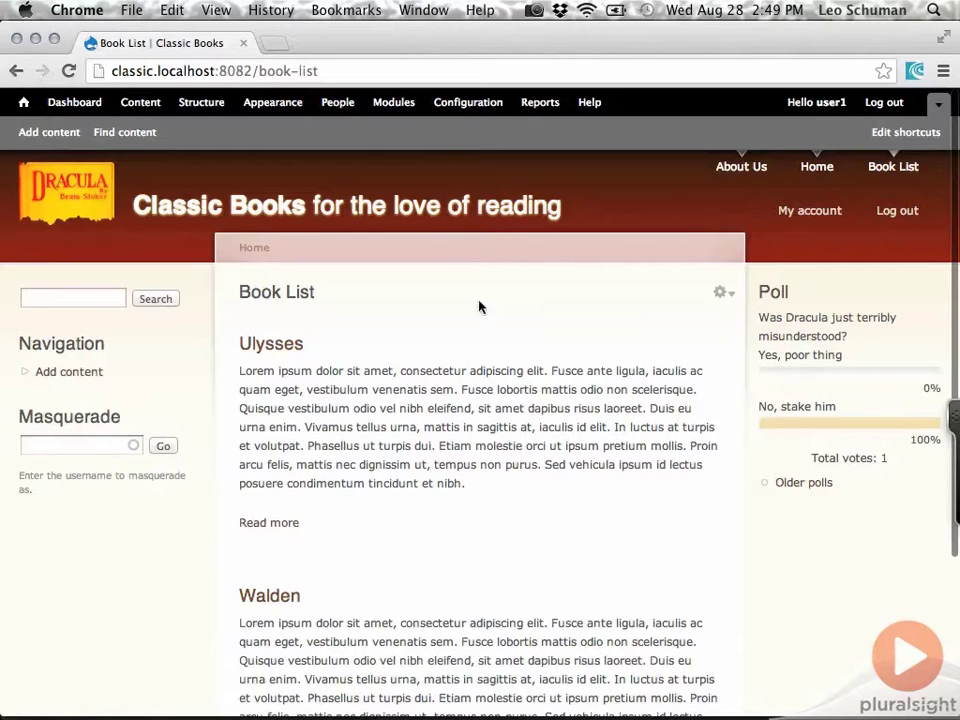
- Review the Book List page's address and the book teasers listed on it
left_click(391, 67)
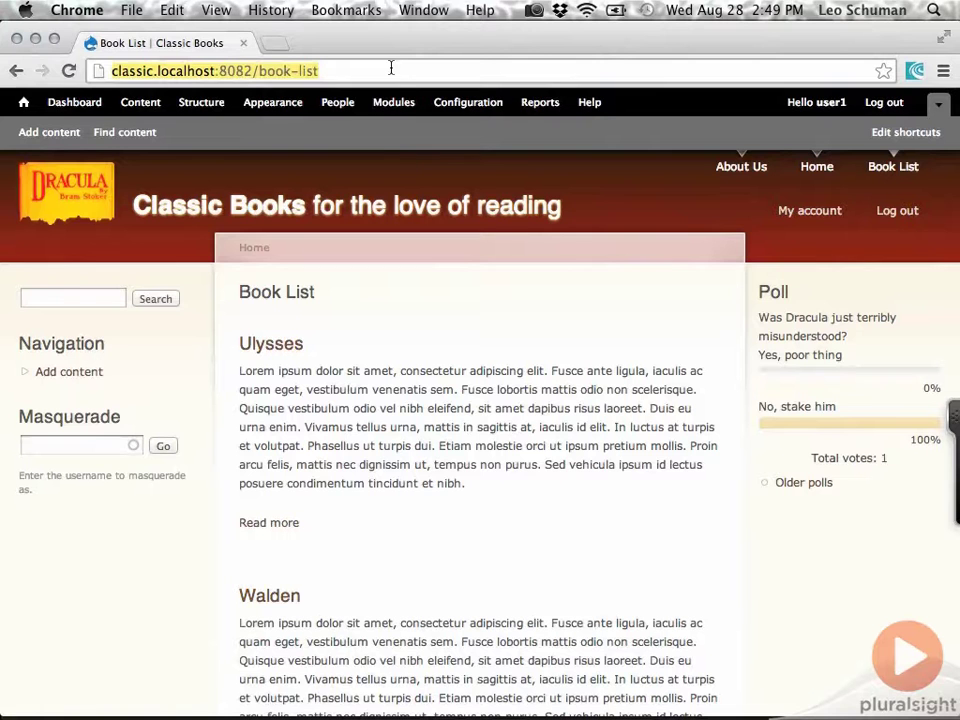
scroll(420, 334, "down", 3)
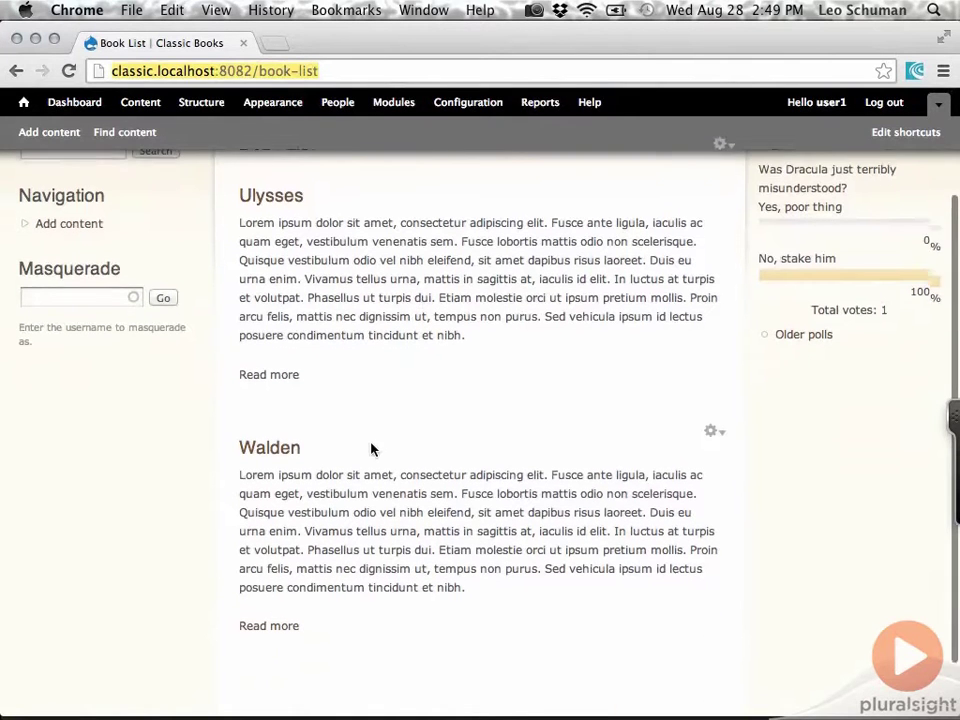
scroll(371, 449, "up", 1)
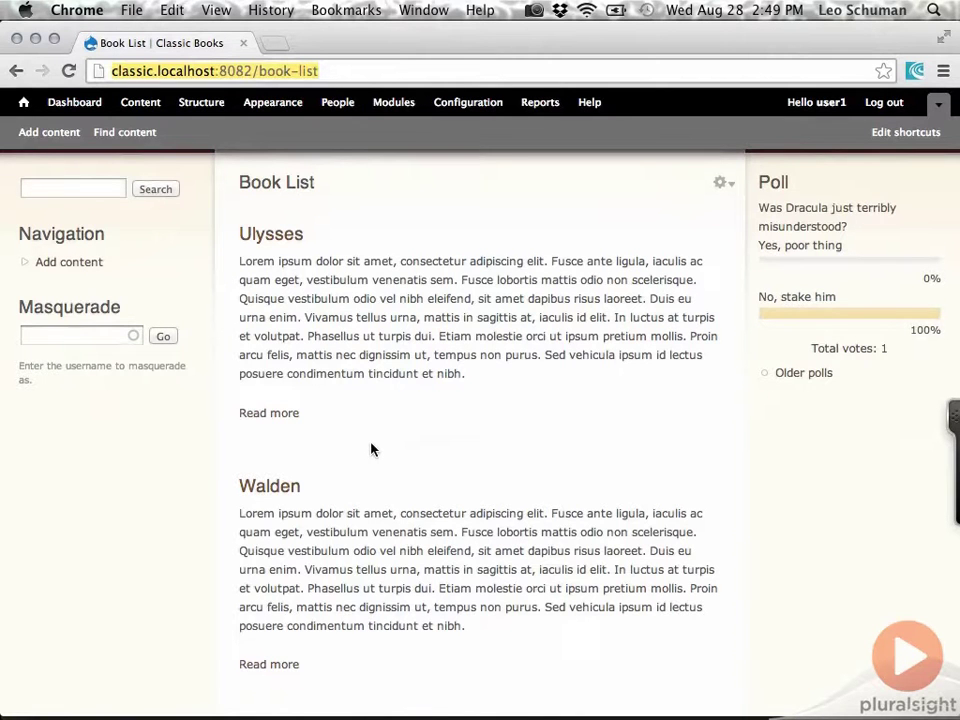
scroll(371, 449, "up", 3)
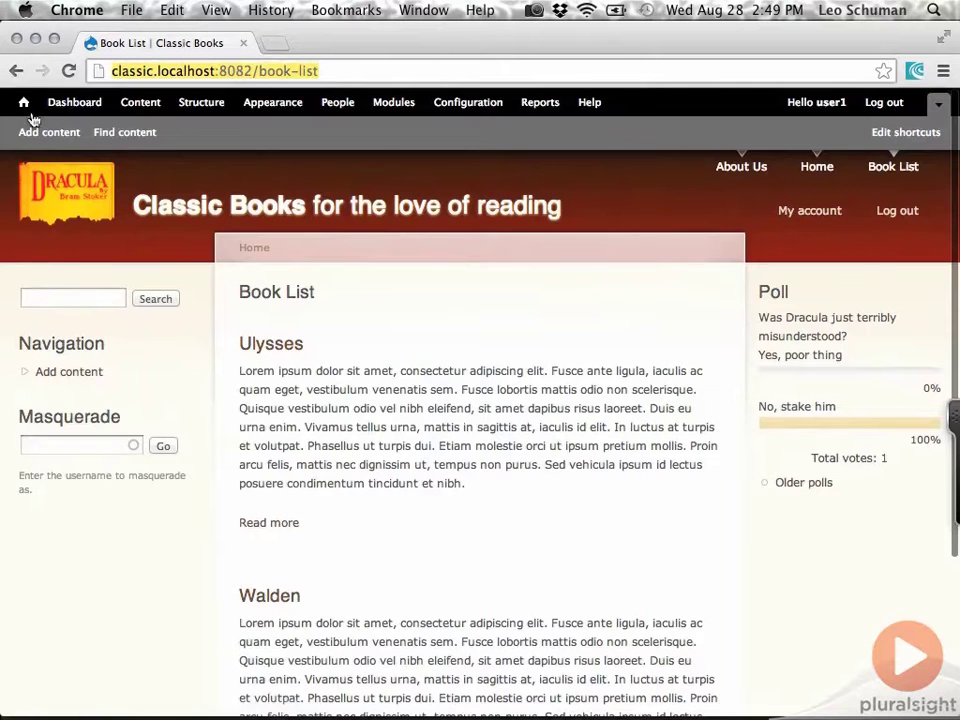
- Return to the site's home page and follow the Book List link to check the listing
left_click(24, 104)
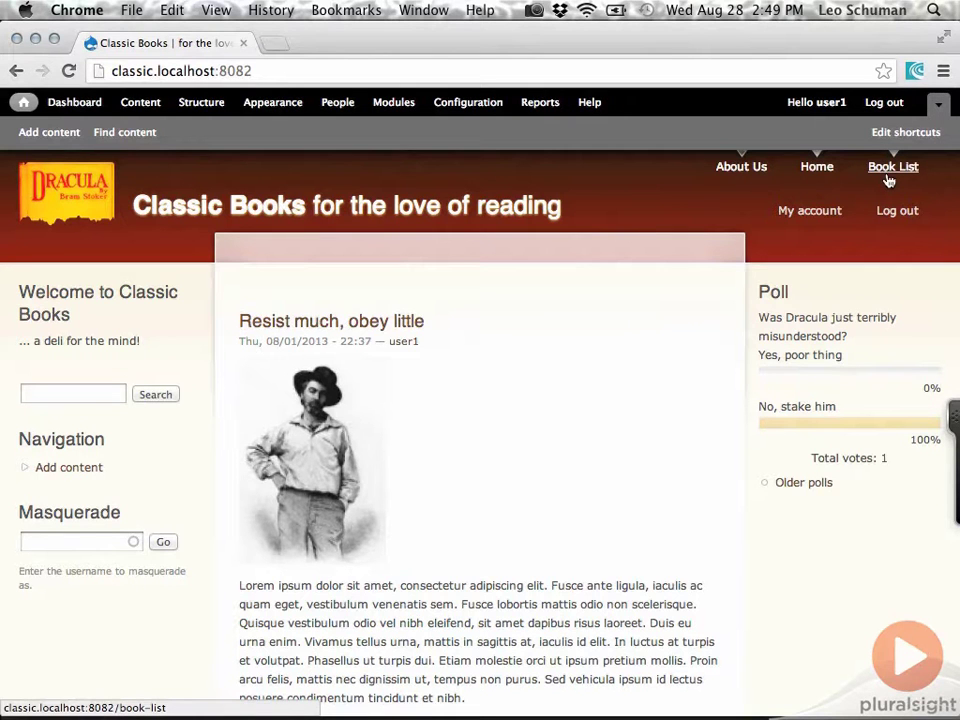
left_click(887, 174)
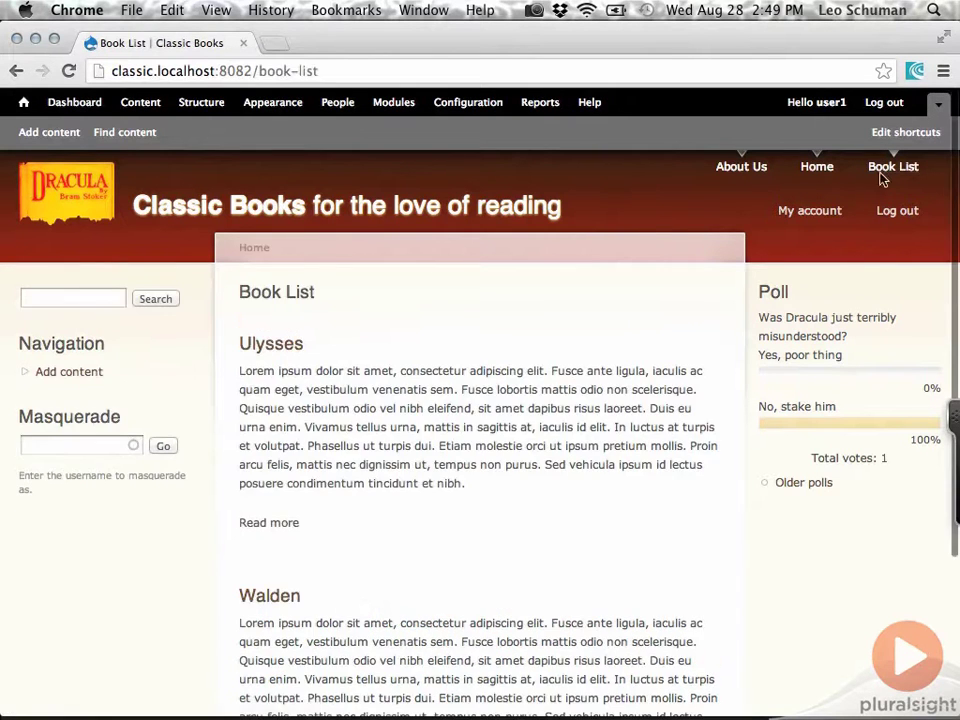
scroll(720, 313, "down", 3)
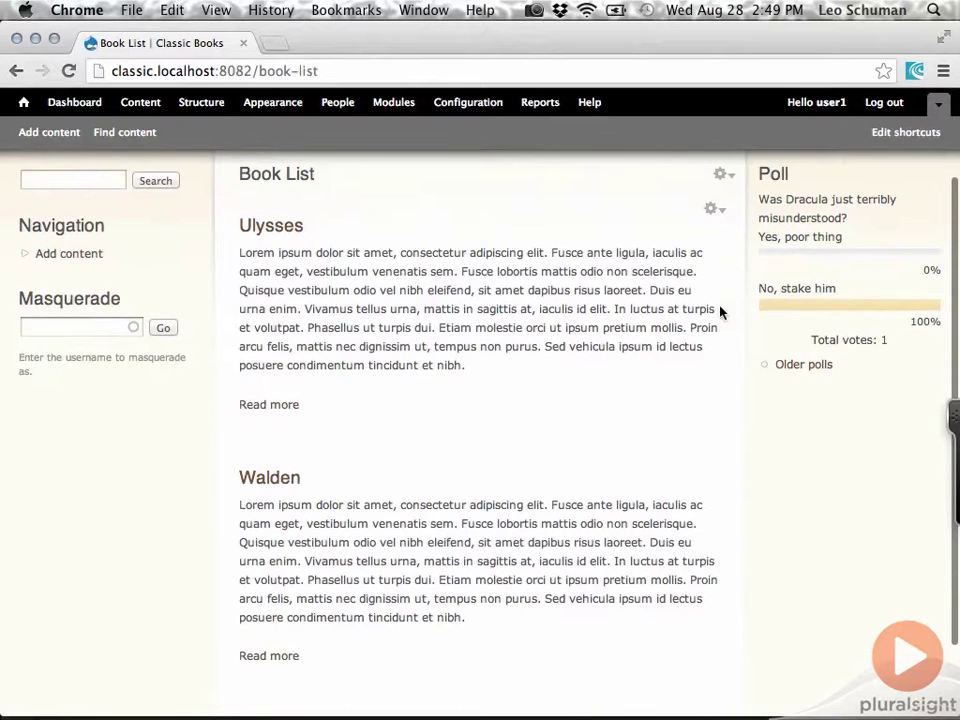